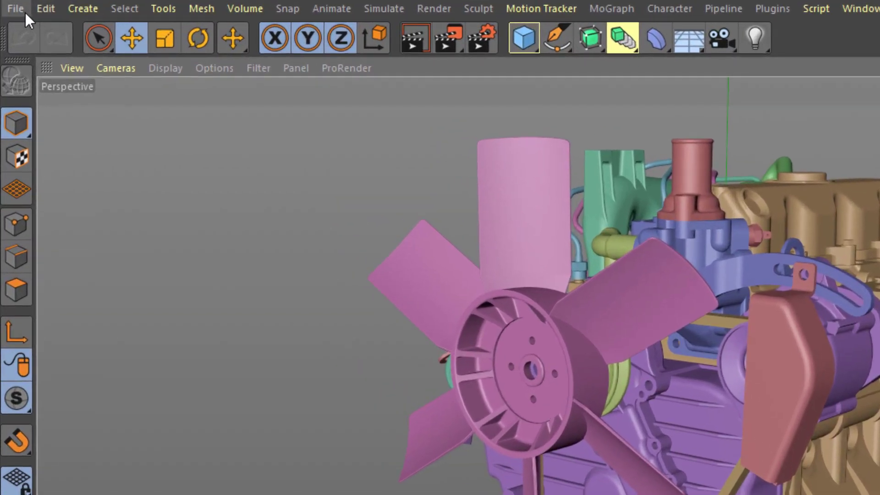
# Drag Front_Wheel_Assembly.jt into the engine scene to bring up its JT Import Settings
pyautogui.click(17, 14)
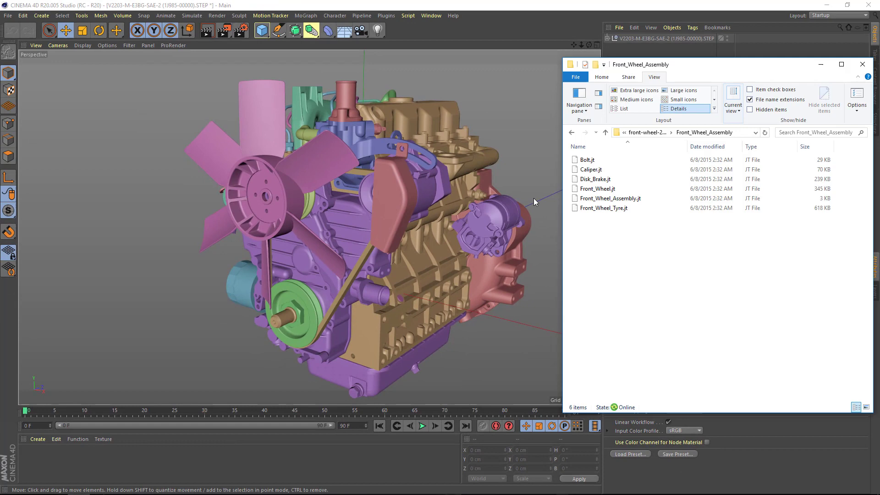
pyautogui.moveTo(610, 198); pyautogui.dragTo(350, 191)
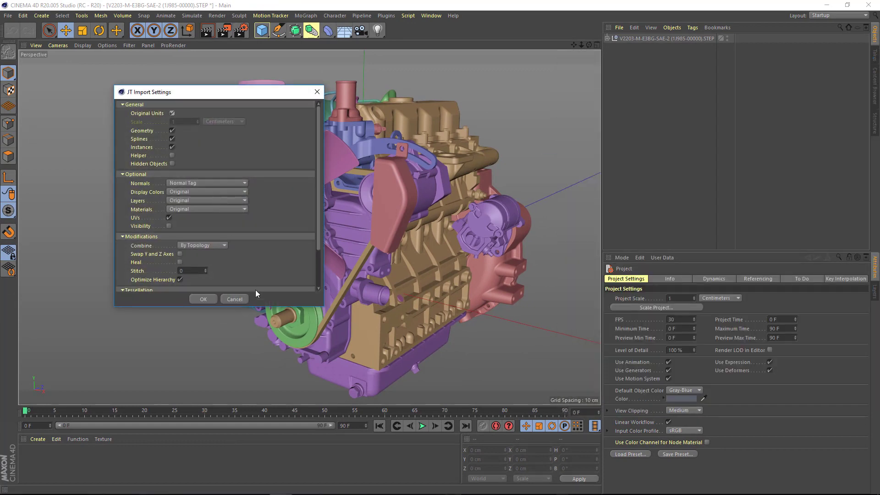
# Enlarge and move the JT import dialog to show Tessellation, then review Layers and Normals, keeping Normal Tag
pyautogui.moveTo(264, 306); pyautogui.dragTo(243, 402)
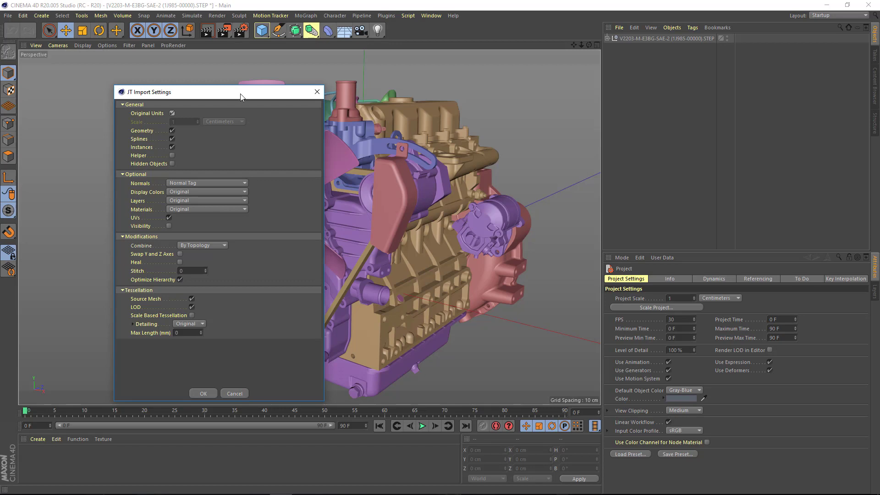
pyautogui.moveTo(242, 97); pyautogui.dragTo(163, 71)
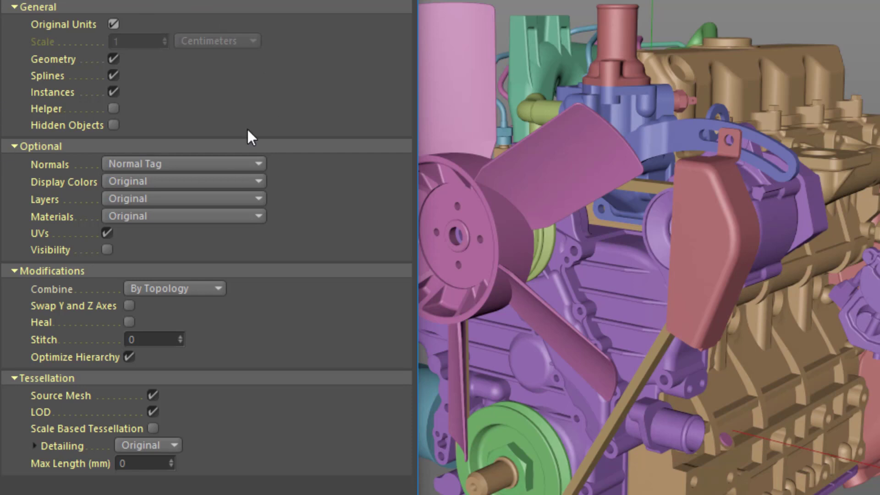
pyautogui.click(259, 199)
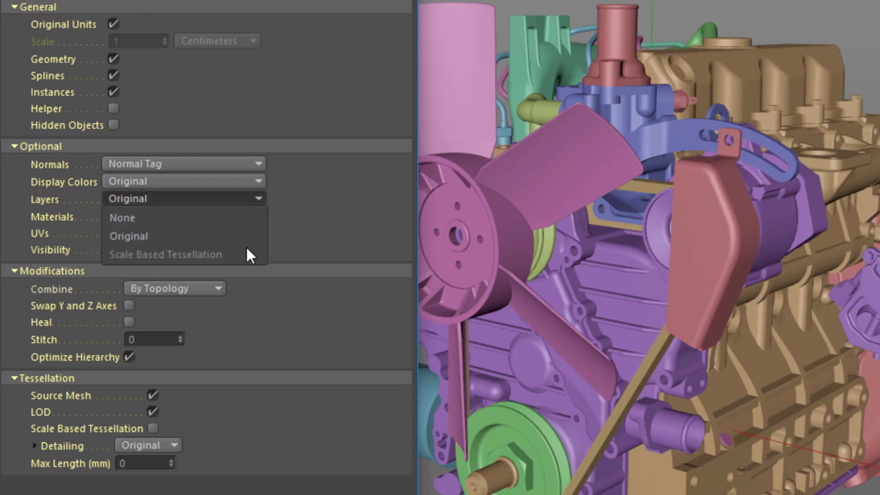
pyautogui.click(251, 180)
pyautogui.click(252, 166)
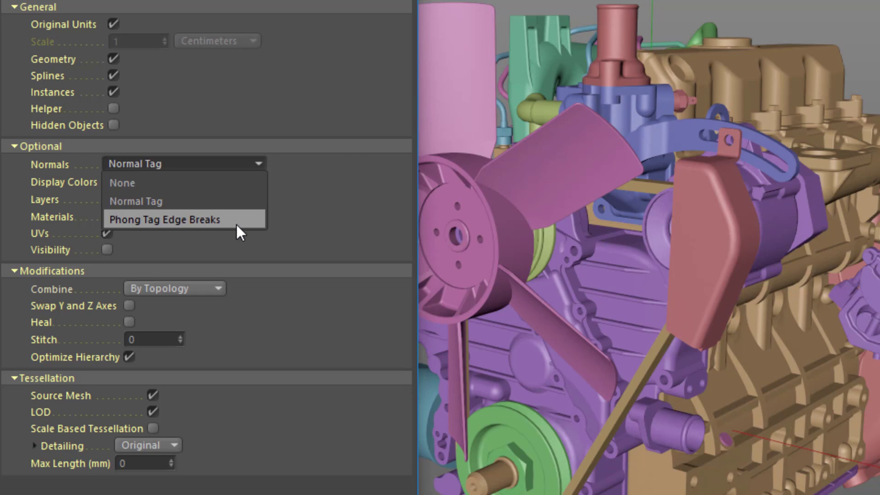
pyautogui.click(261, 249)
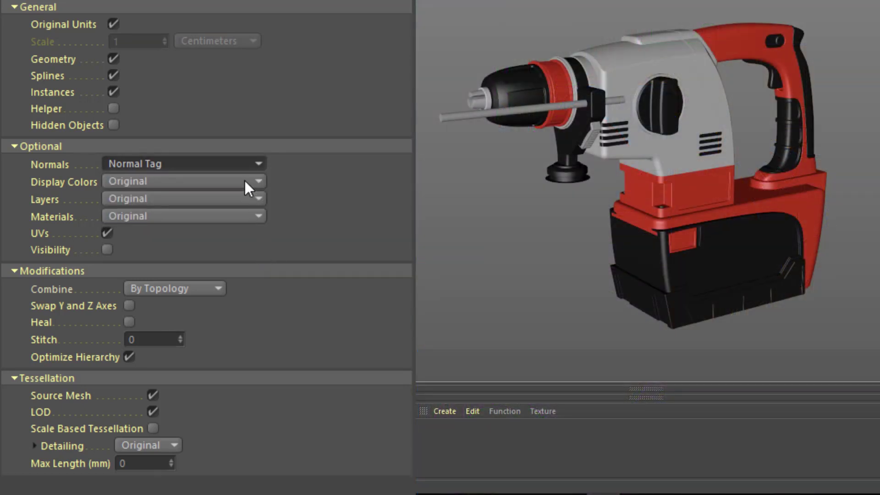
# Keep Display Colors at Original for the drill's red, white and black look, then review Materials options
pyautogui.click(244, 179)
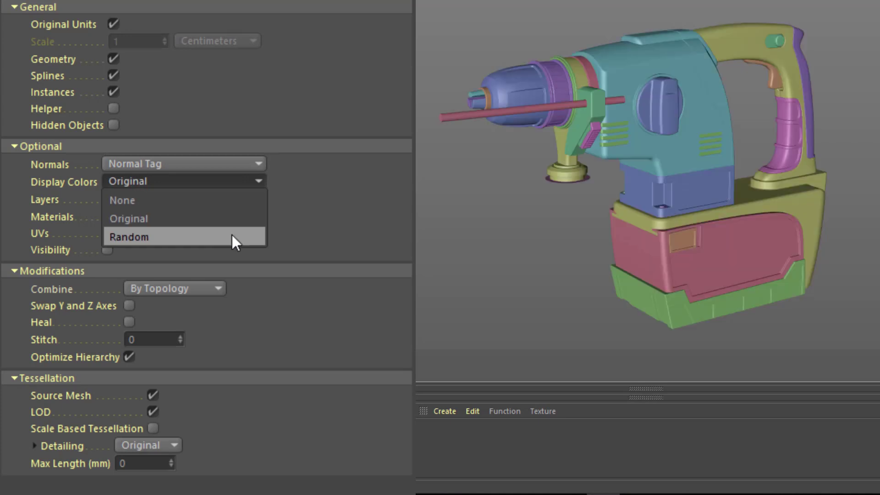
pyautogui.click(240, 250)
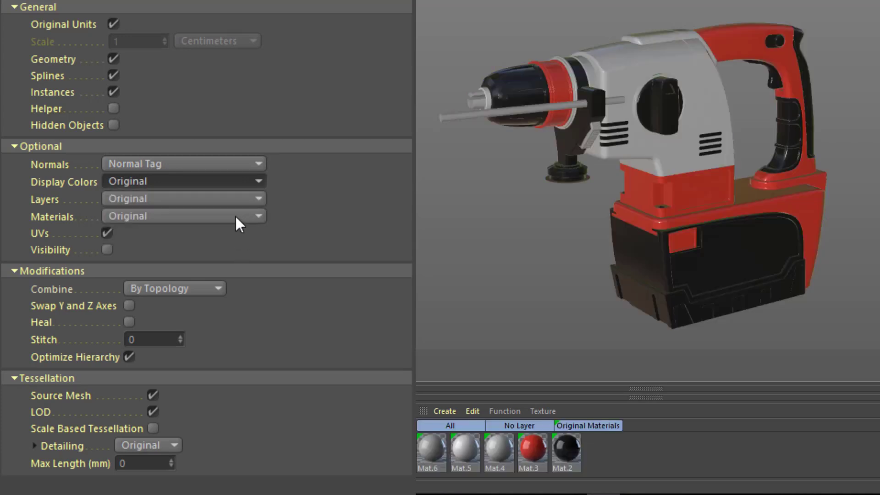
pyautogui.click(236, 217)
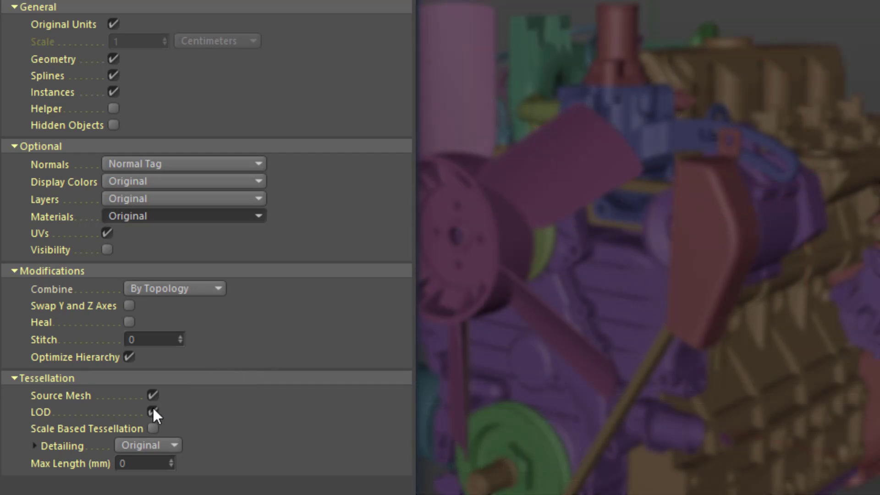
pyautogui.scroll(-3, 152, 407)
pyautogui.click(154, 336)
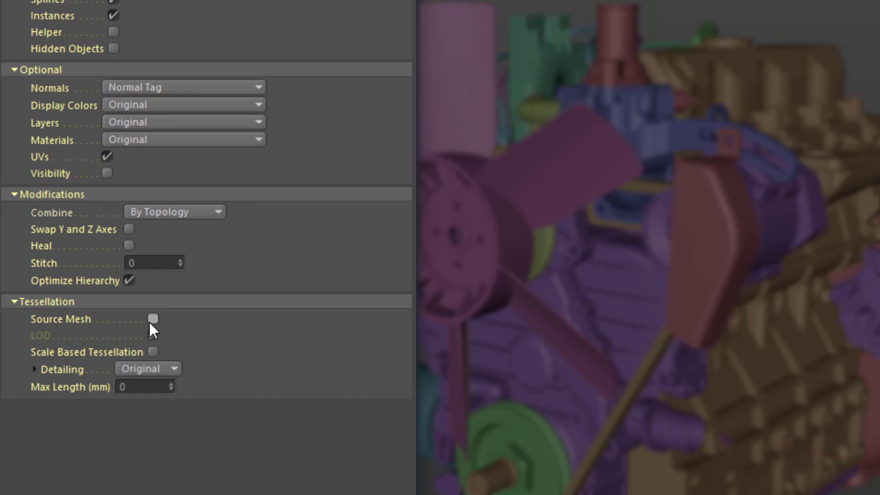
pyautogui.click(153, 319)
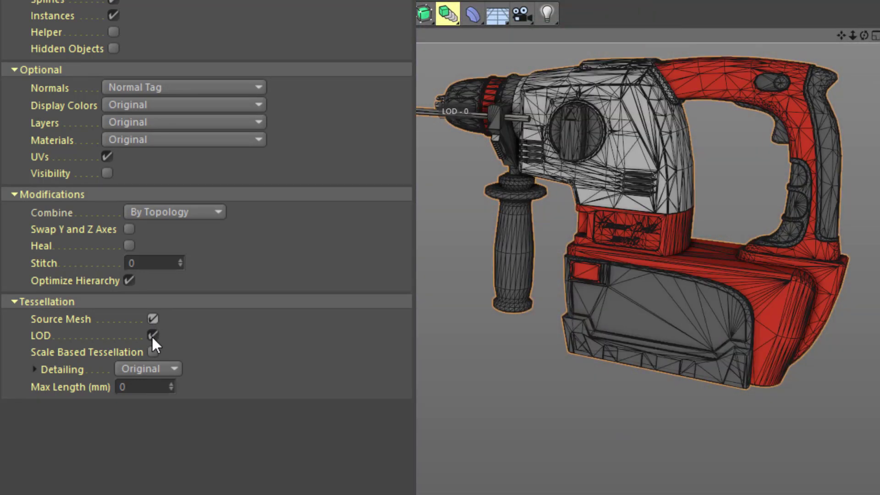
# Turn off LOD import, set the LOD Criteria to Screen Size H, and zoom out from the drill
pyautogui.click(151, 336)
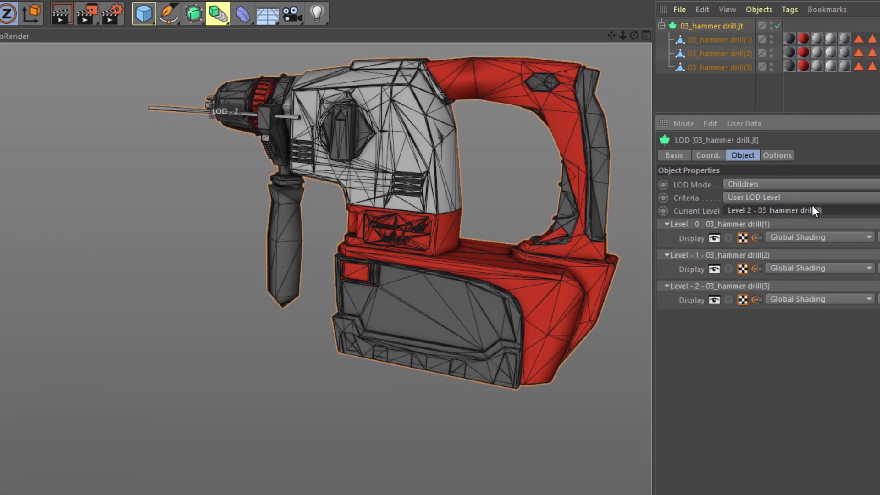
pyautogui.click(811, 197)
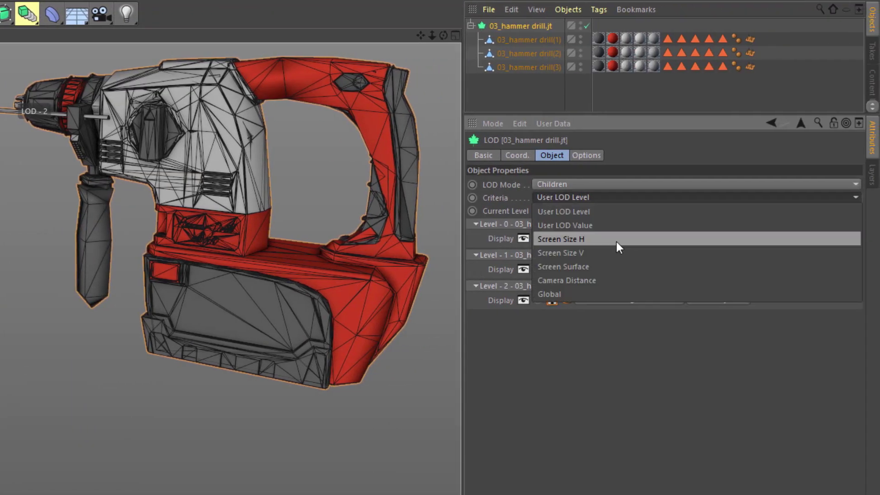
pyautogui.click(616, 239)
pyautogui.moveTo(260, 195)
pyautogui.keyDown('alt'); pyautogui.mouseDown(button='right')
pyautogui.moveTo(263, 207)
pyautogui.moveTo(217, 208)
pyautogui.moveTo(248, 208)
pyautogui.mouseUp(button='right'); pyautogui.keyUp('alt')
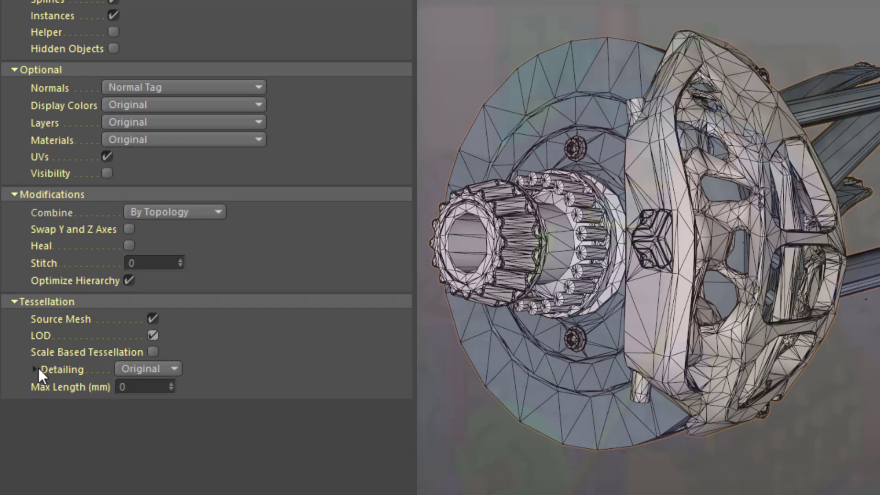
# Set tessellation Detailing to High and Max Length (mm) to 10 for the brake assembly
pyautogui.click(35, 369)
pyautogui.click(163, 370)
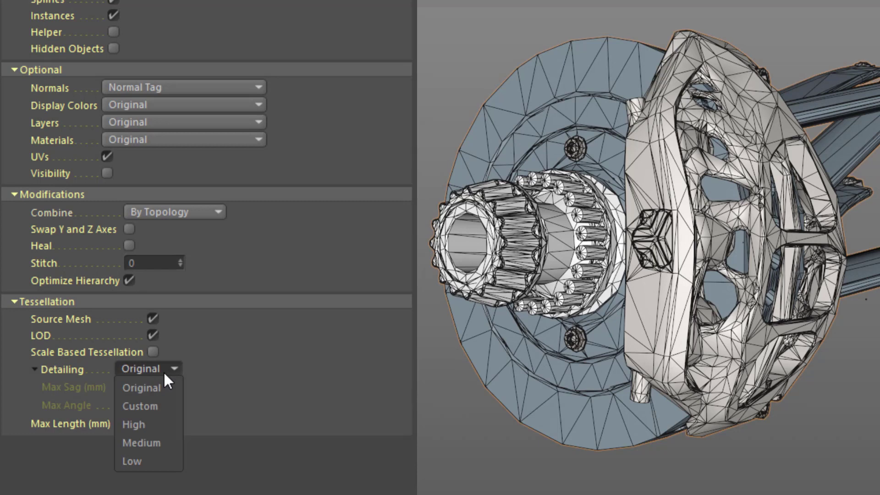
pyautogui.click(154, 458)
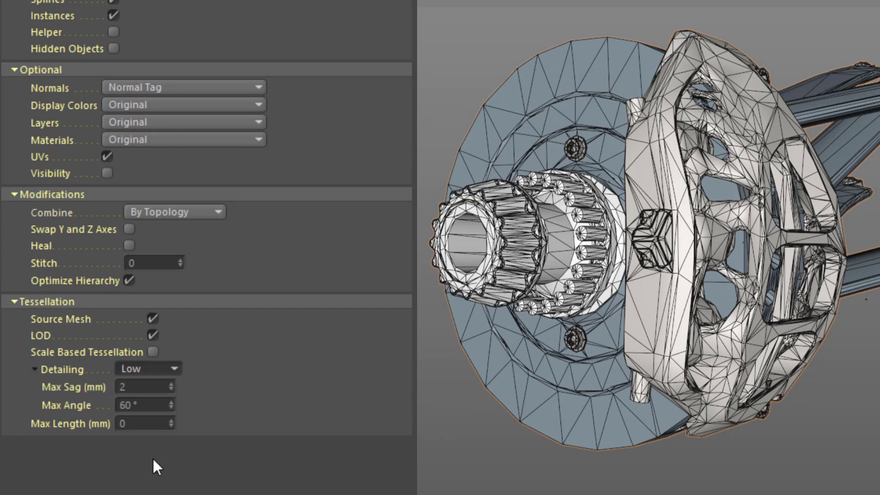
pyautogui.click(179, 367)
pyautogui.click(169, 422)
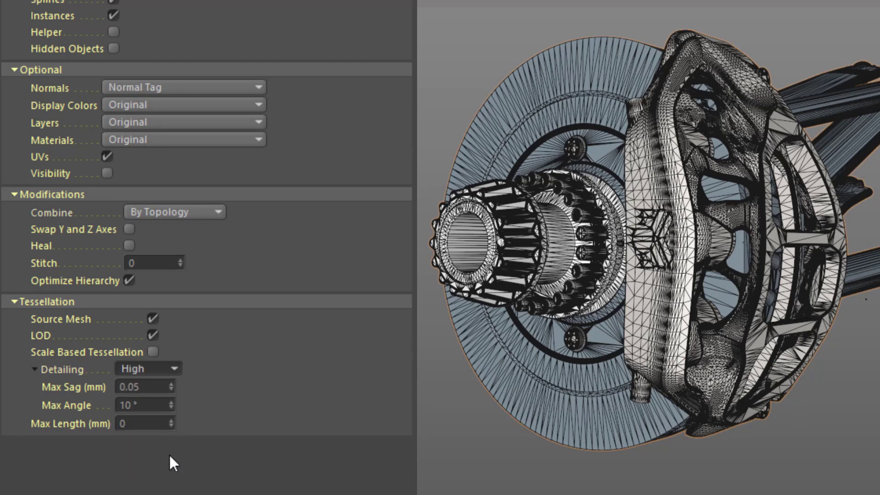
pyautogui.click(160, 427)
pyautogui.write('10')
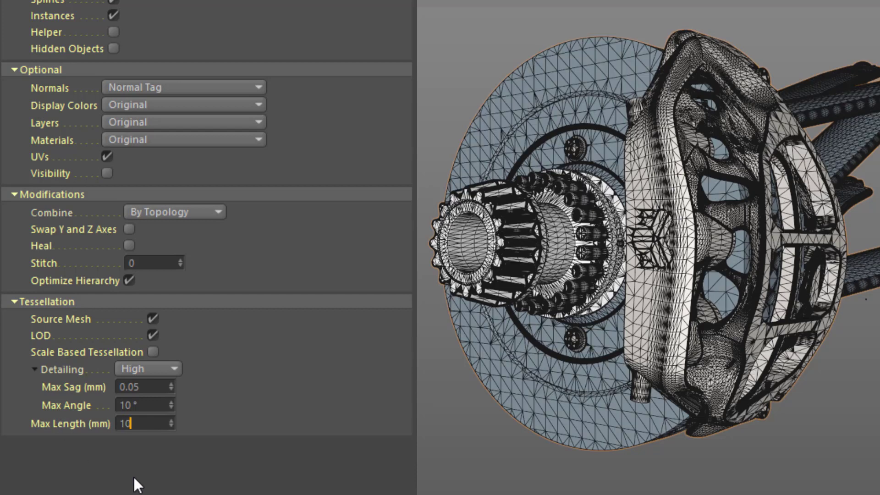
pyautogui.press('Return')
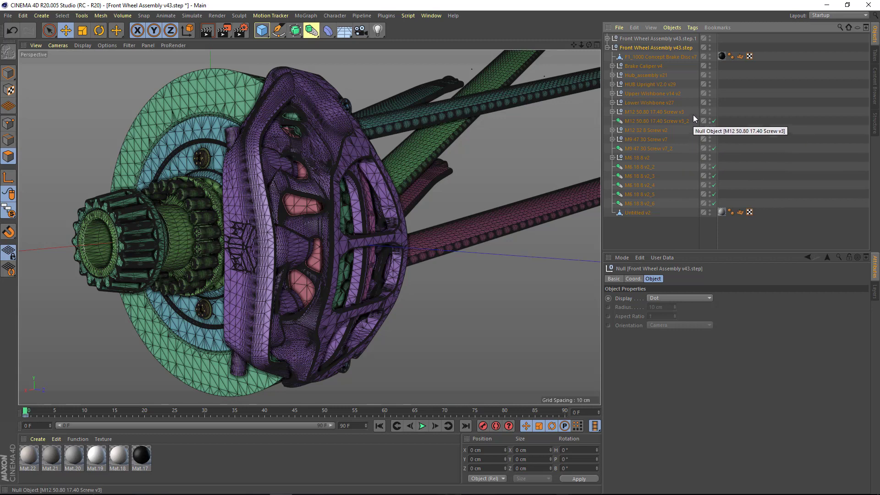
# Select the screw objects and confirm Object Information reports 21 objects and 104045 polygons
pyautogui.moveTo(693, 109); pyautogui.dragTo(624, 206)
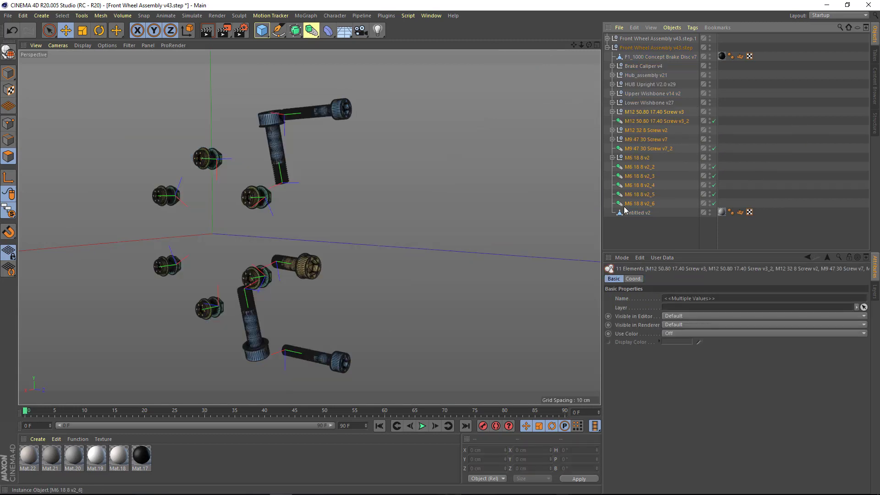
pyautogui.rightClick(627, 179)
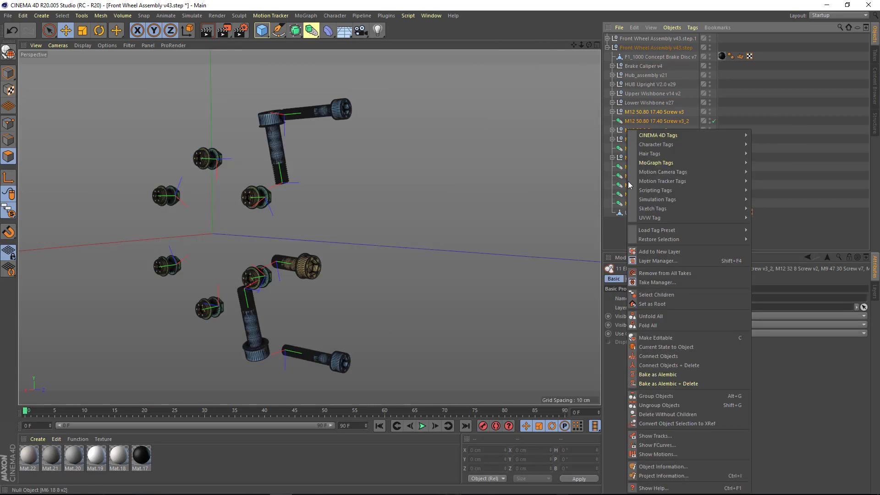
pyautogui.click(658, 465)
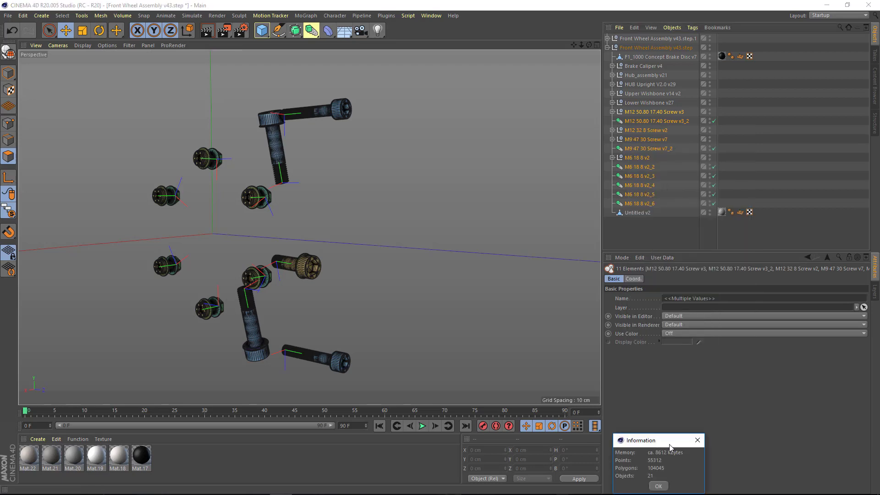
pyautogui.moveTo(672, 440); pyautogui.dragTo(505, 109)
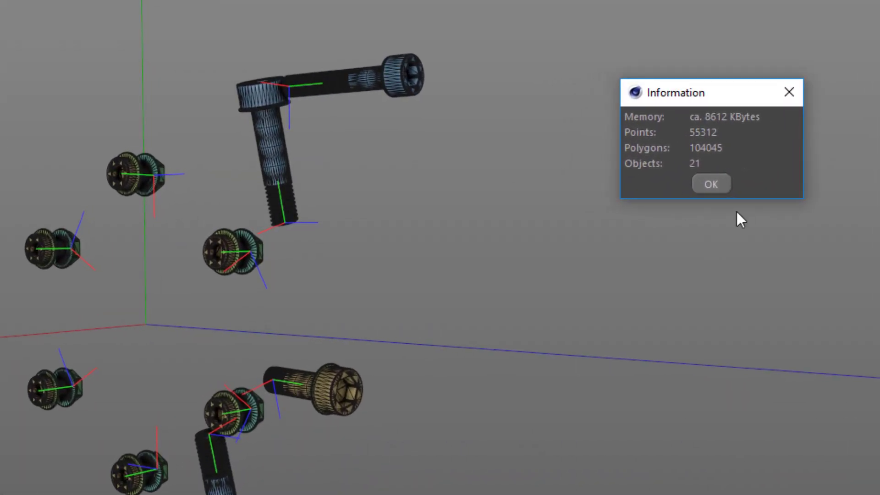
pyautogui.click(709, 185)
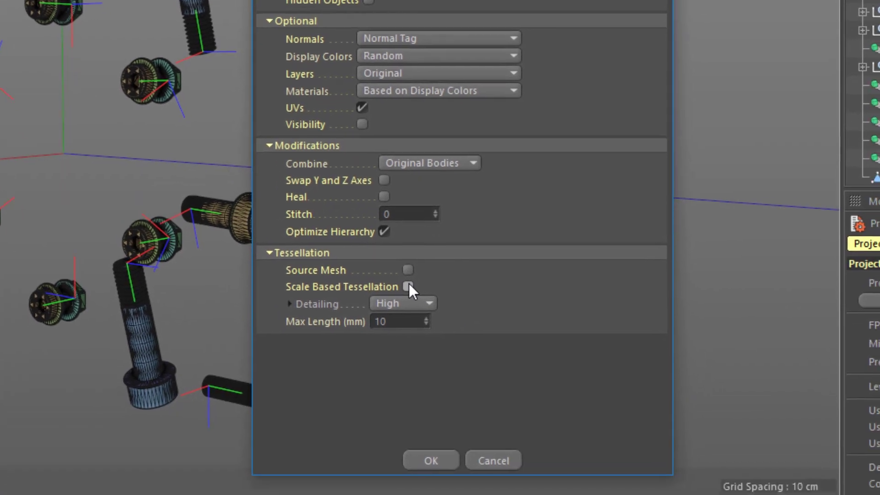
# Enable Scale Based Tessellation, narrow the Scale Range, import, and select the M12 to M6 bolts
pyautogui.click(408, 286)
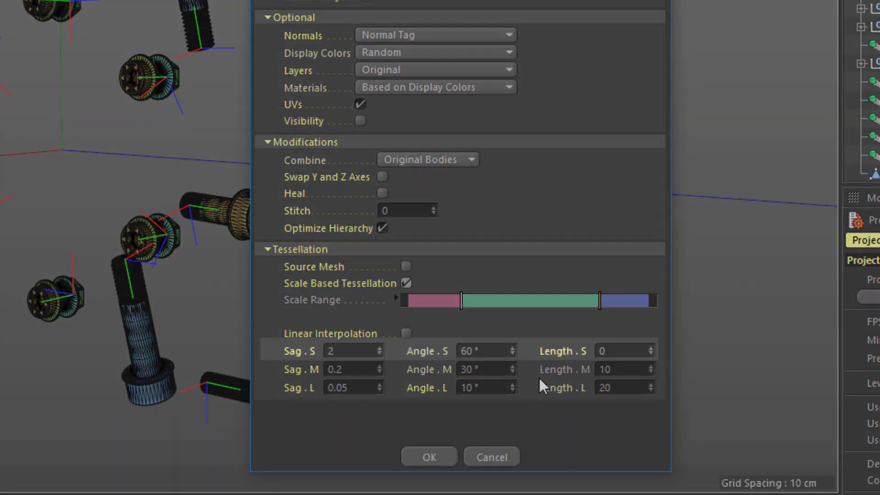
pyautogui.moveTo(461, 300)
pyautogui.mouseDown()
pyautogui.moveTo(468, 301)
pyautogui.moveTo(457, 300)
pyautogui.mouseUp()
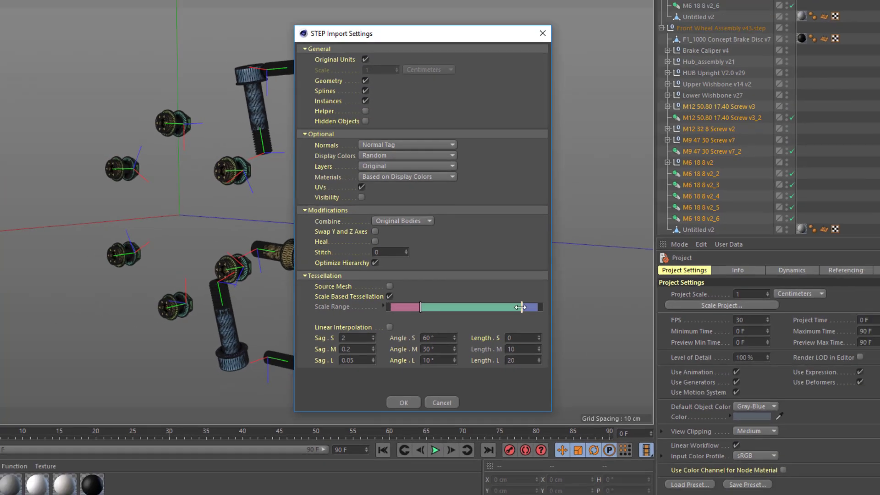
pyautogui.moveTo(599, 300); pyautogui.dragTo(559, 319)
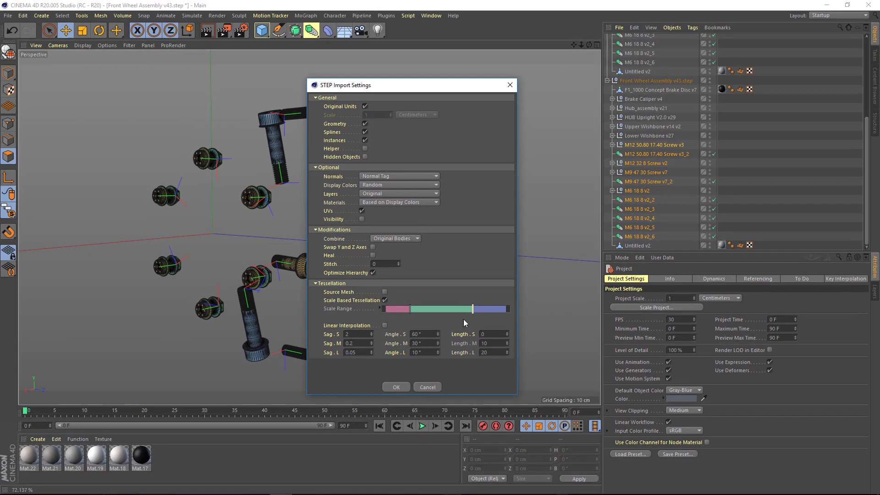
pyautogui.press('Return')
pyautogui.moveTo(648, 138); pyautogui.dragTo(630, 193)
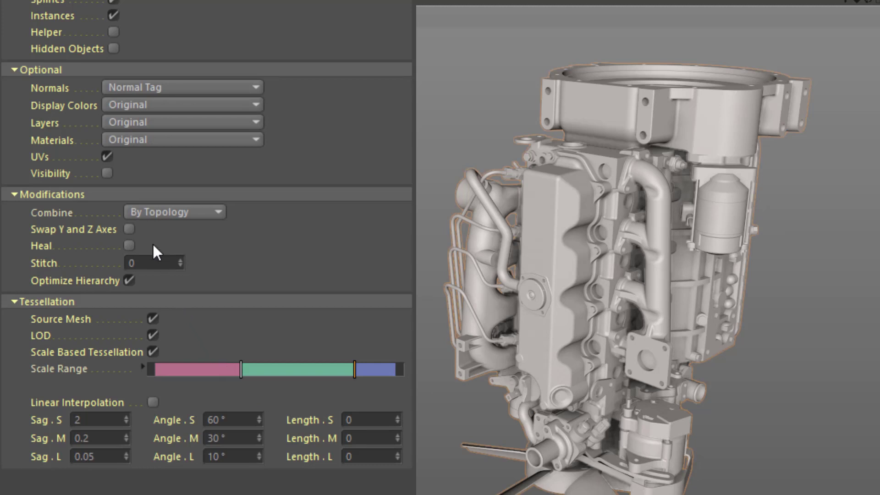
# Enable Swap Y and Z Axes, then review the Combine options, leaving it at By Topology
pyautogui.click(130, 229)
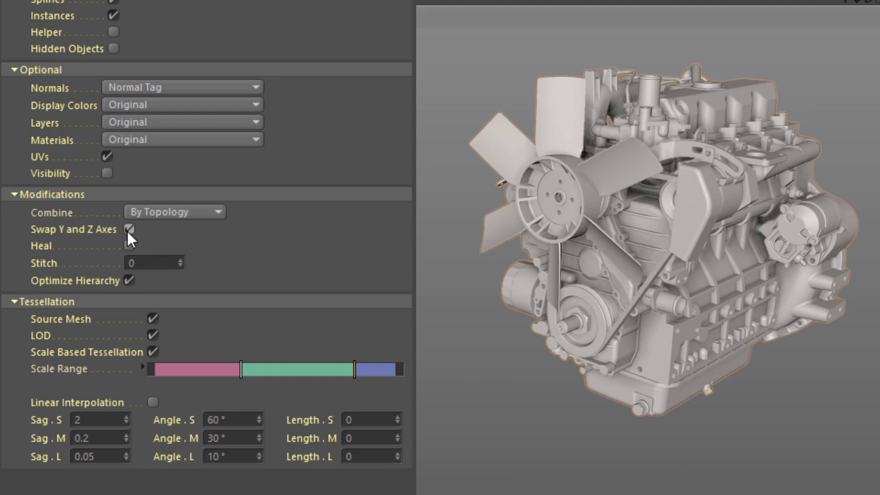
pyautogui.click(207, 212)
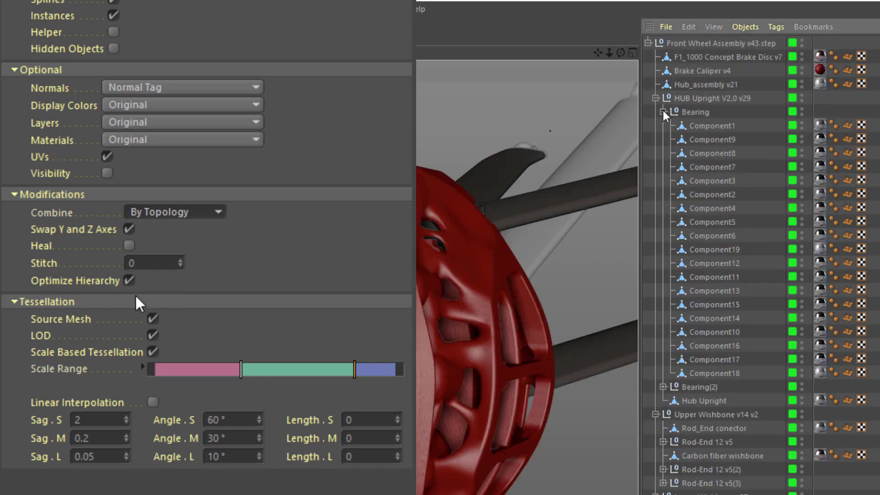
# Toggle Optimize Hierarchy off and back on, then enable Heal with Stitch raised to 5
pyautogui.click(126, 281)
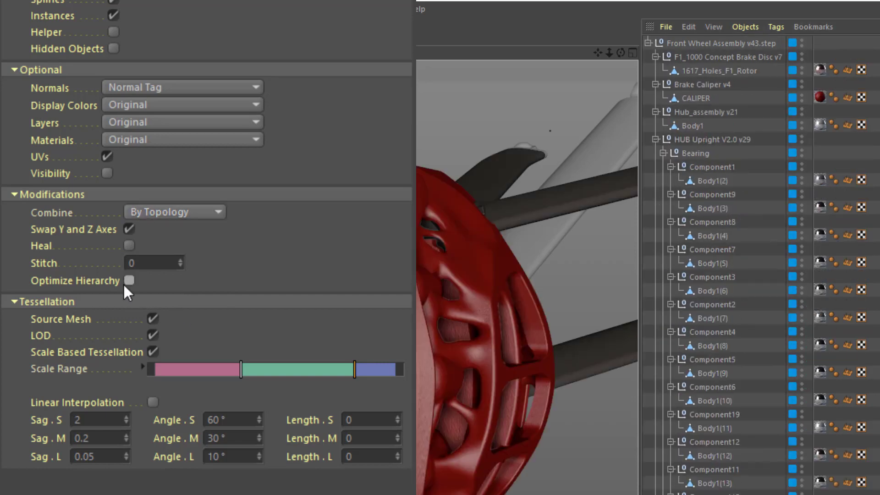
pyautogui.click(126, 282)
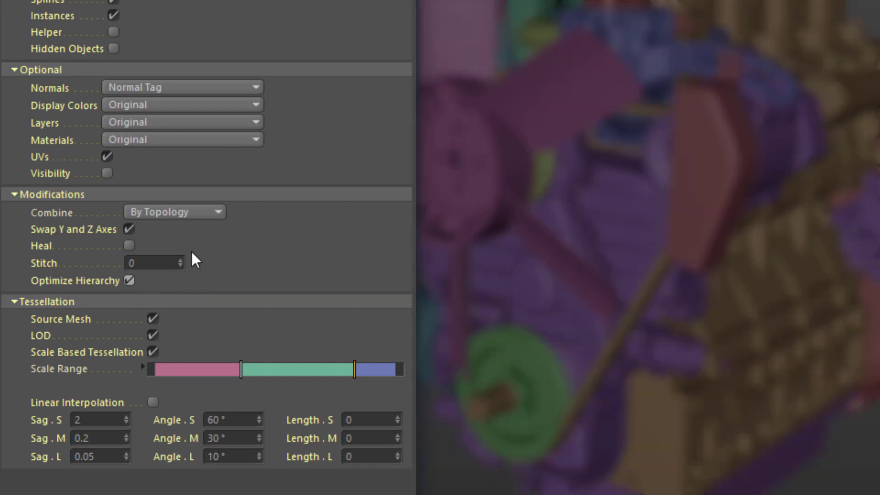
pyautogui.click(129, 246)
pyautogui.click(180, 259)
pyautogui.click(180, 259)
pyautogui.click(180, 259)
pyautogui.click(180, 260)
pyautogui.click(181, 260)
pyautogui.moveTo(138, 263); pyautogui.dragTo(42, 261)
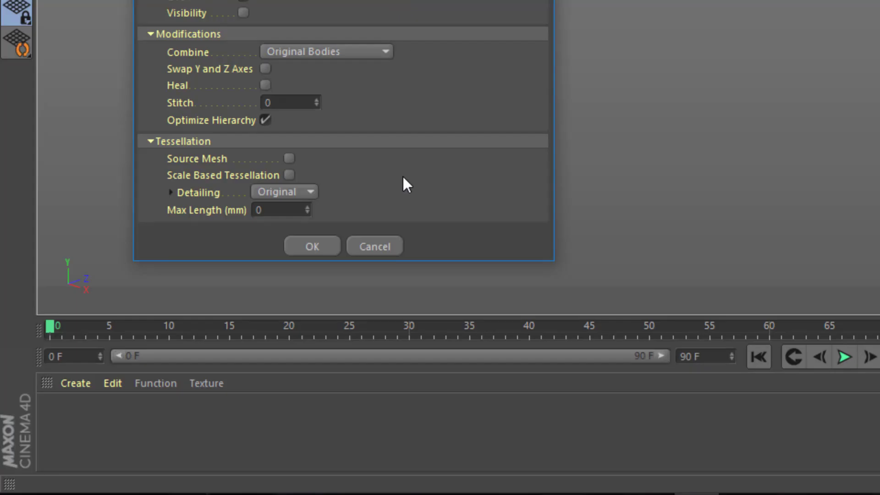
# Confirm the STEP import settings to load Vacuum-complete-final-v18.step
pyautogui.click(331, 242)
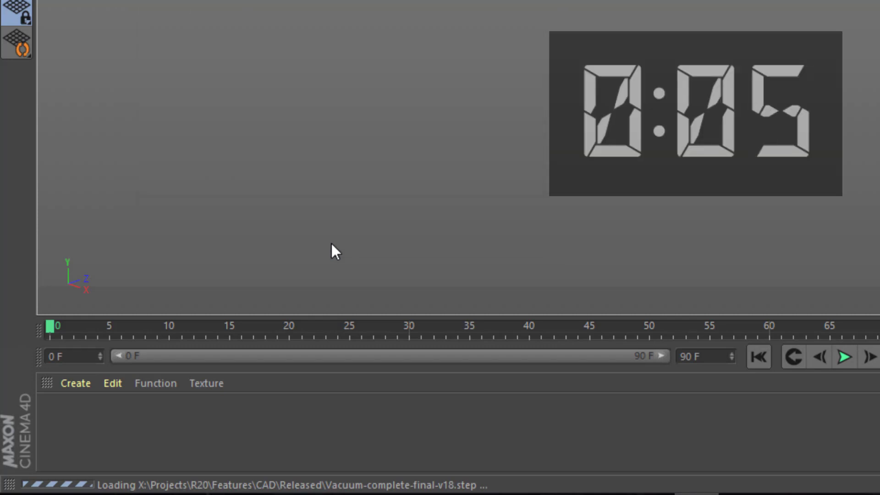